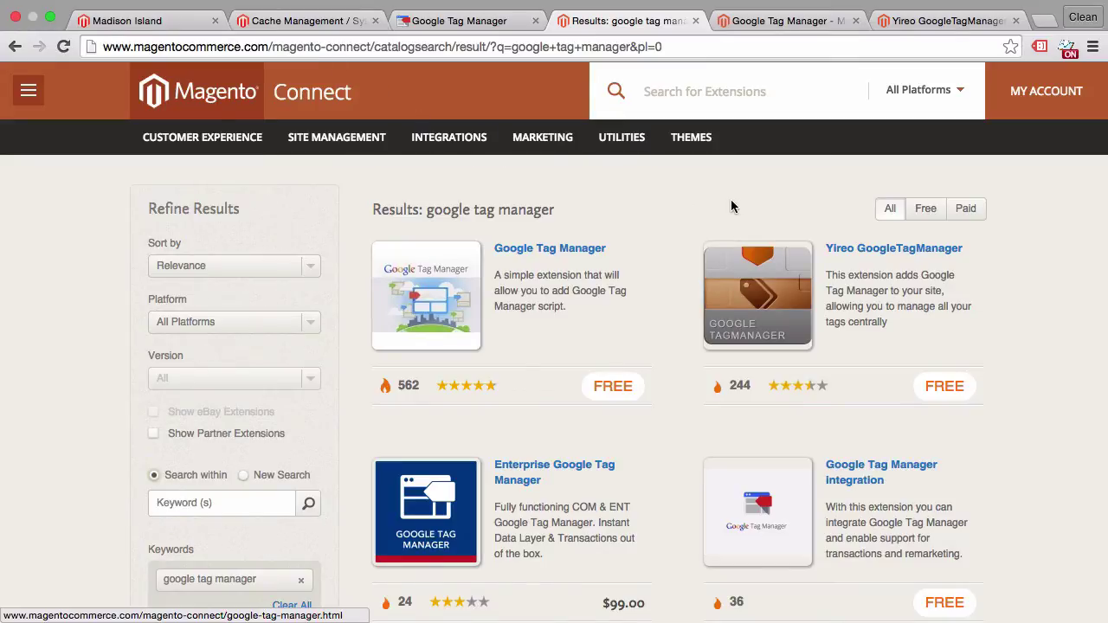
Step: Open the Google Tag Manager integration listing from the 'google tag manager' results in a new tab
scroll(553, 439, down, 3)
scroll(552, 439, down, 5)
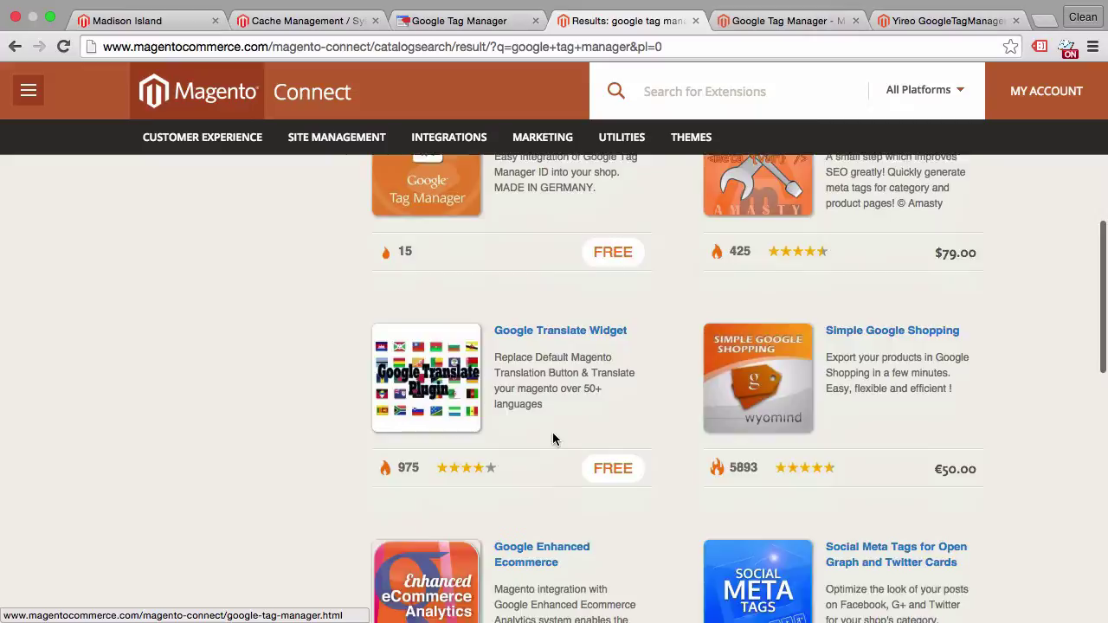
scroll(553, 439, up, 5)
scroll(553, 439, up, 2)
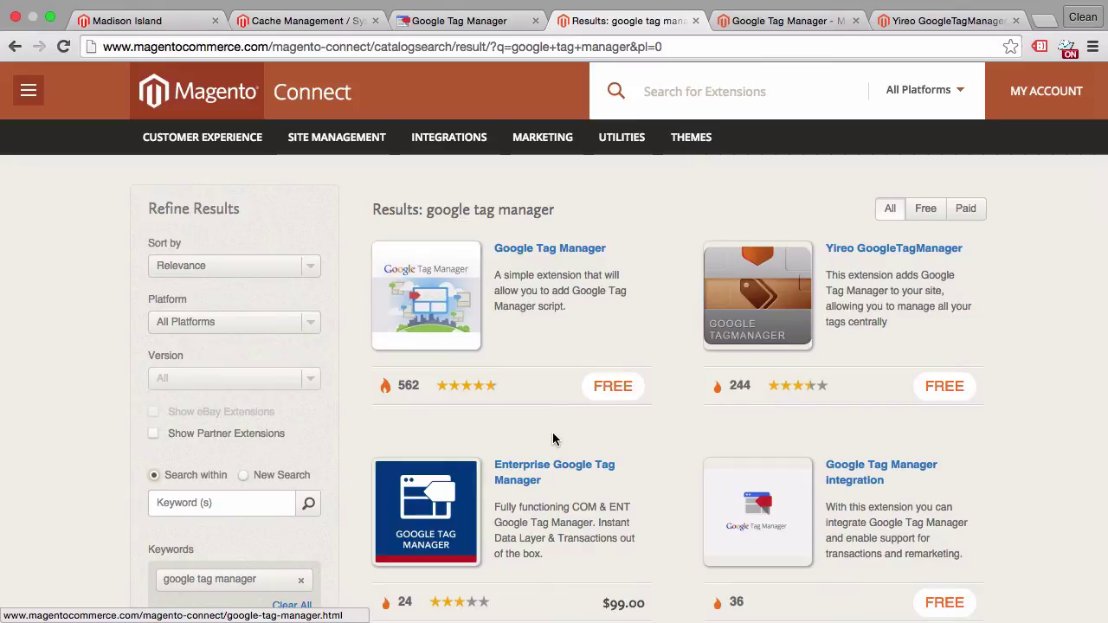
super+click(554, 439)
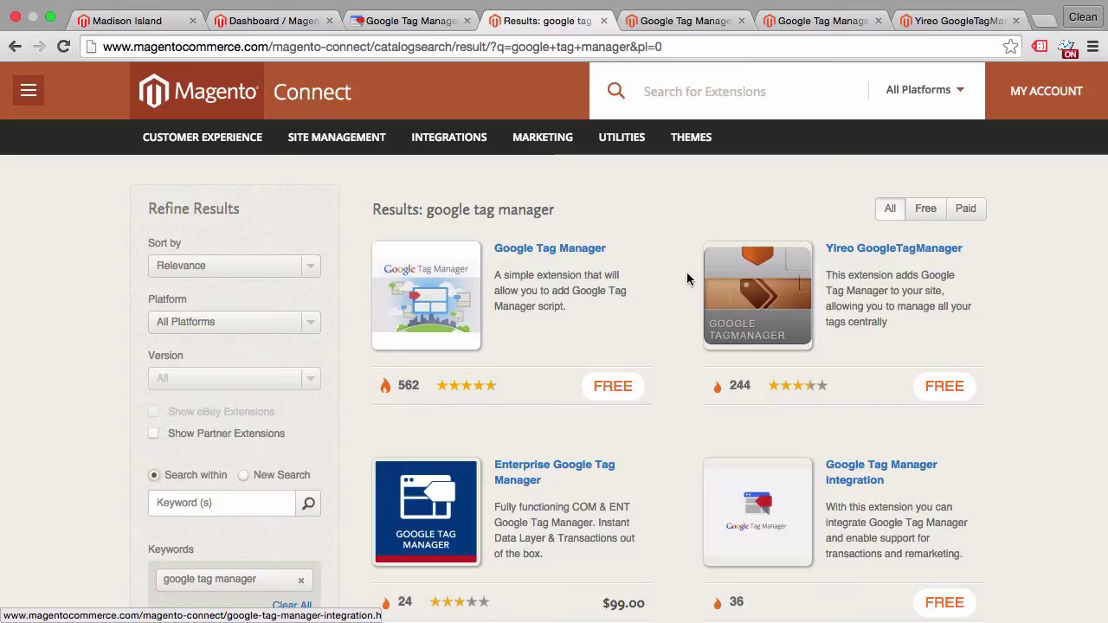
Step: Compare the Google Tag Manager integration, ShopGo and Yireo GoogleTagManager extension pages
click(686, 23)
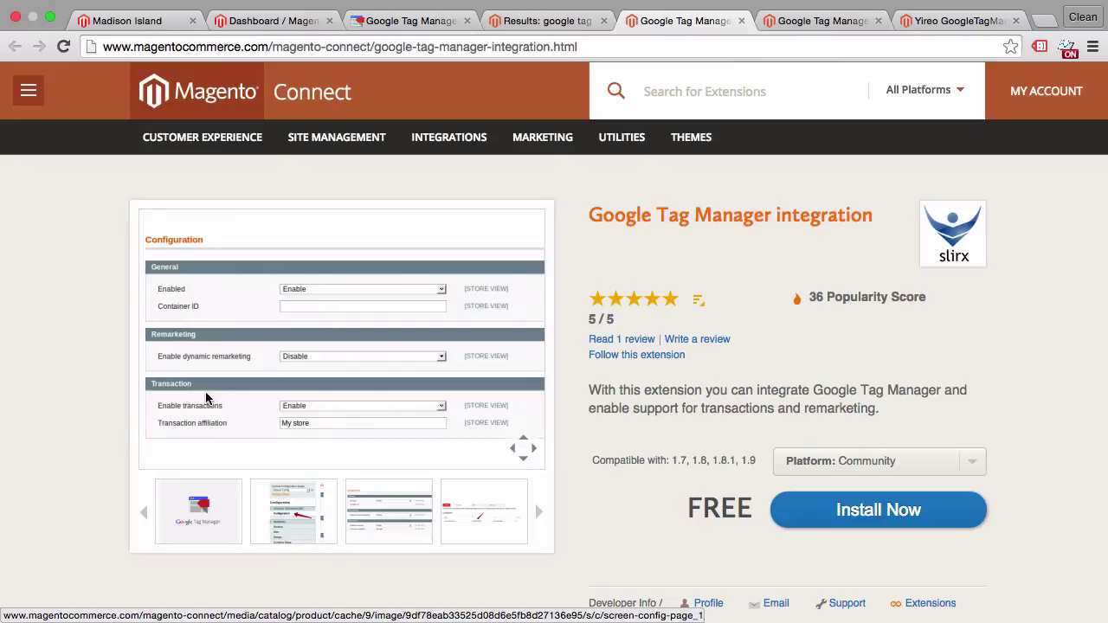
click(833, 21)
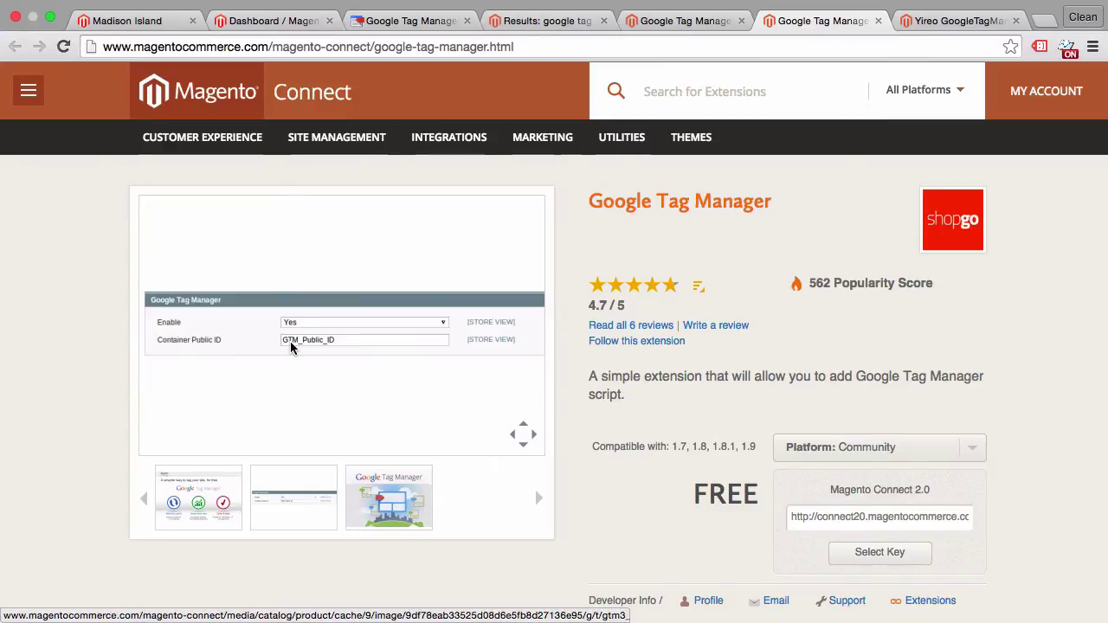
click(919, 25)
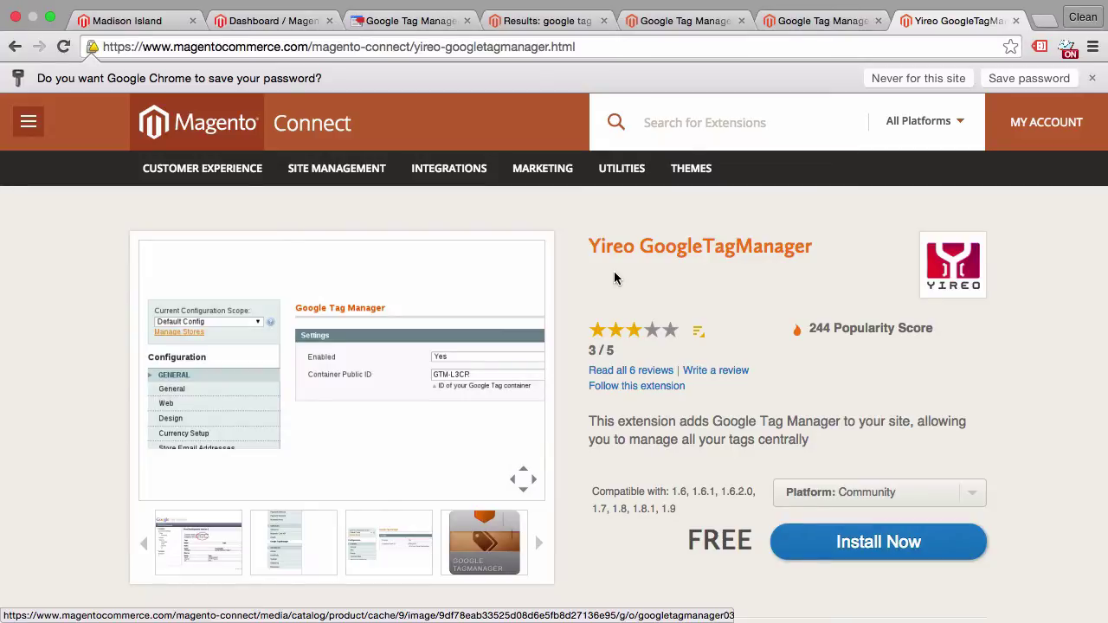
click(668, 22)
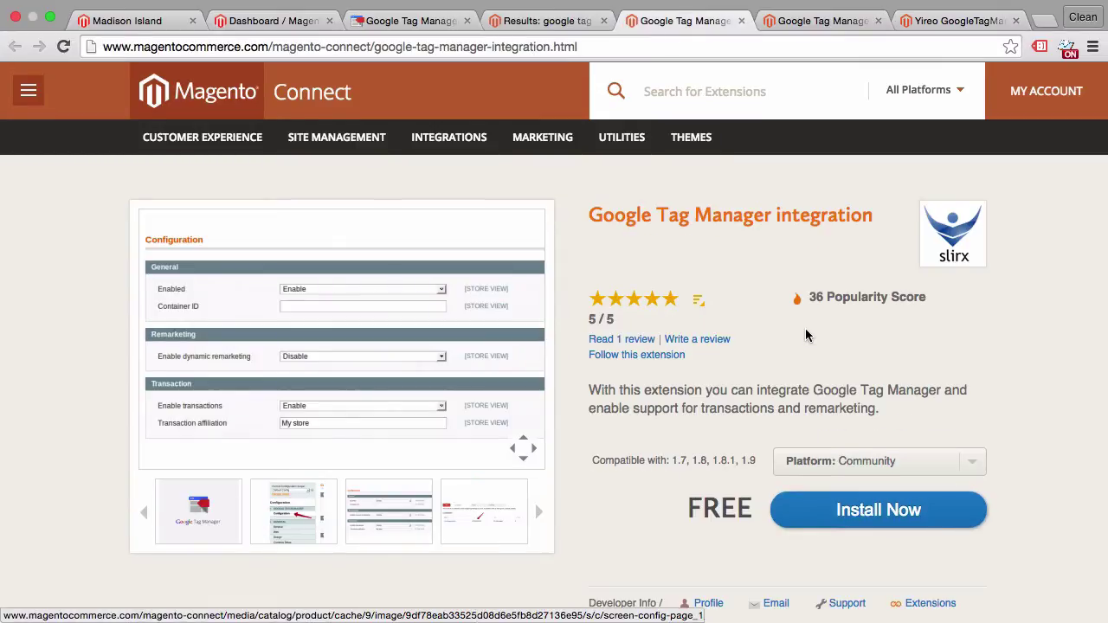
Step: Generate the Google Tag Manager integration's Magento Connect 2.0 extension key and copy it
click(857, 516)
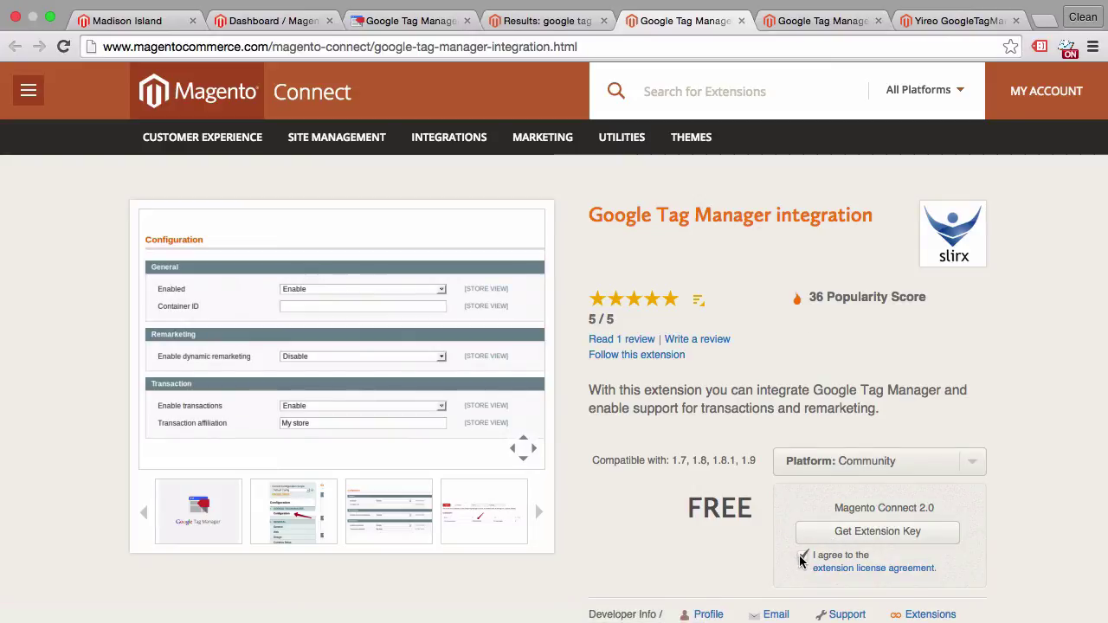
click(848, 533)
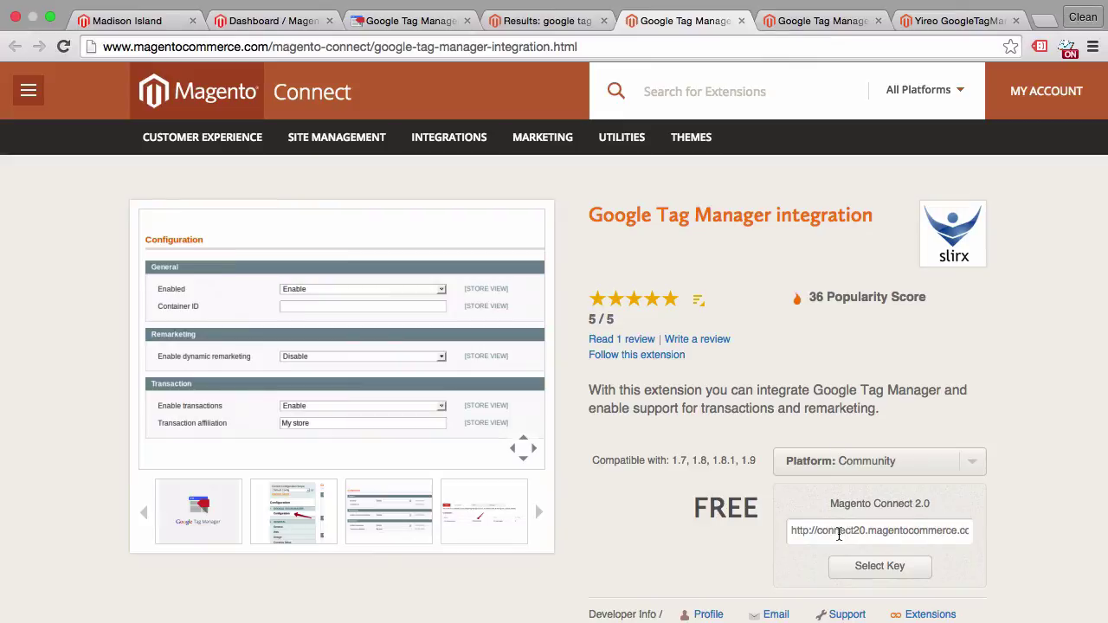
click(844, 566)
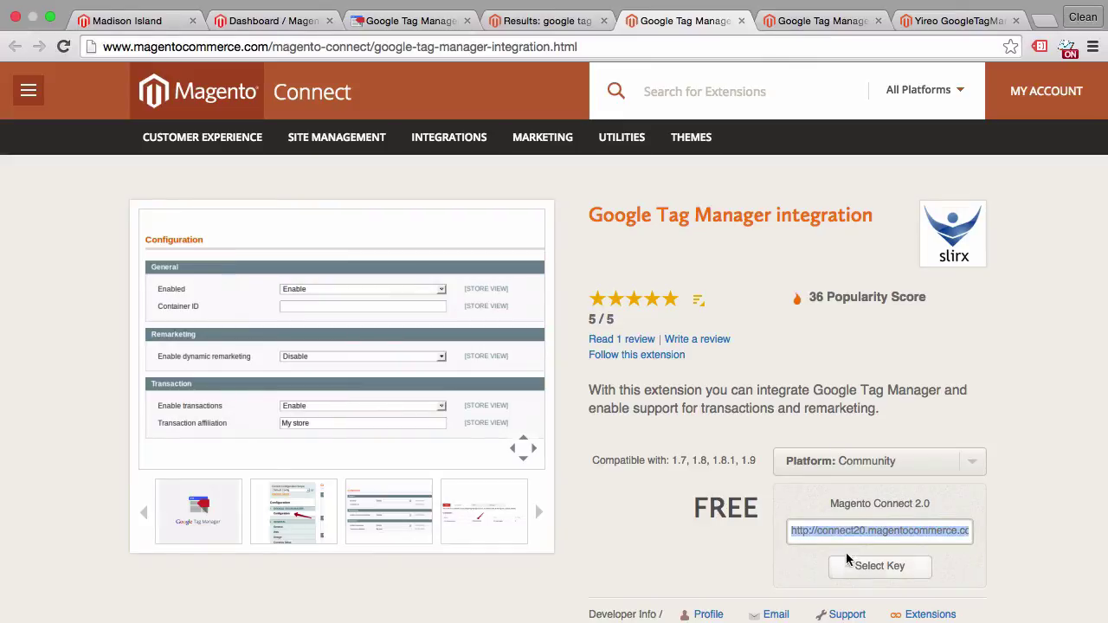
right_click(844, 533)
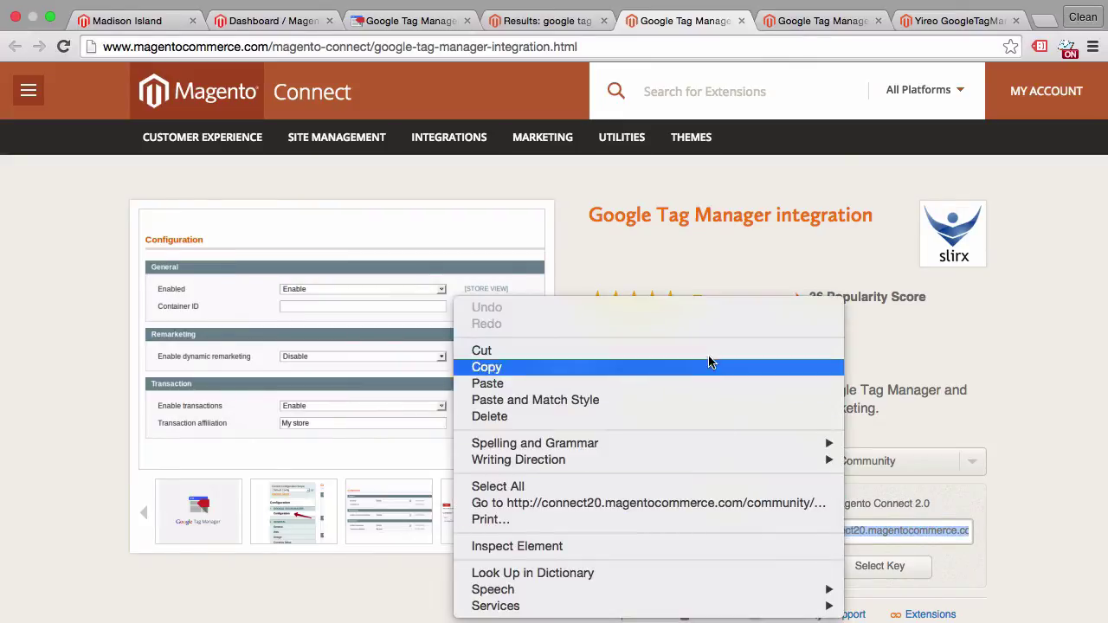
click(693, 367)
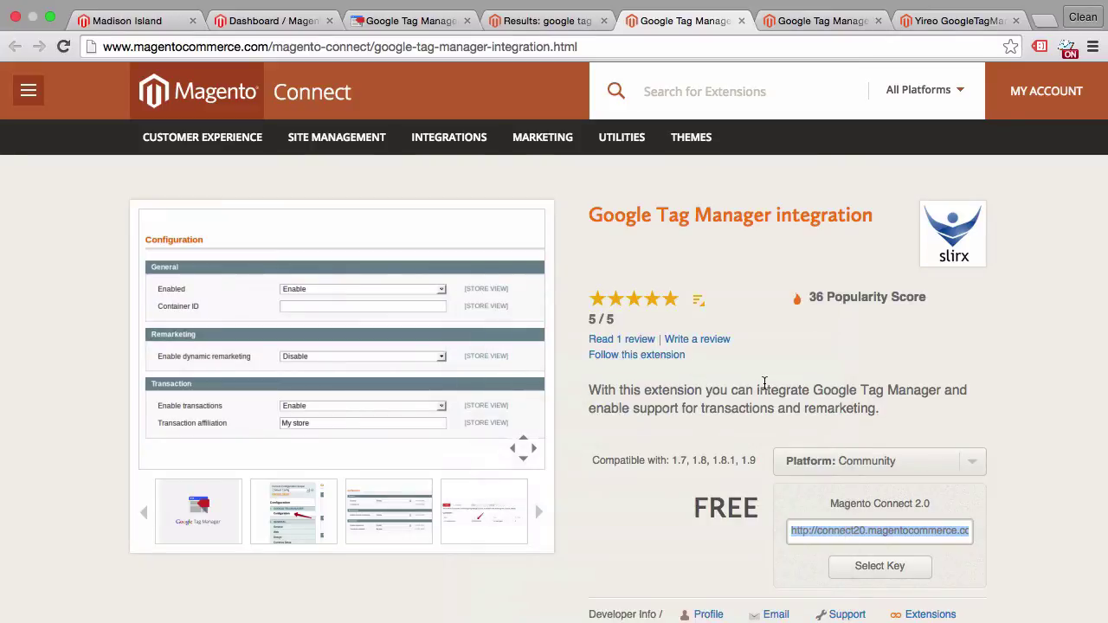
click(764, 383)
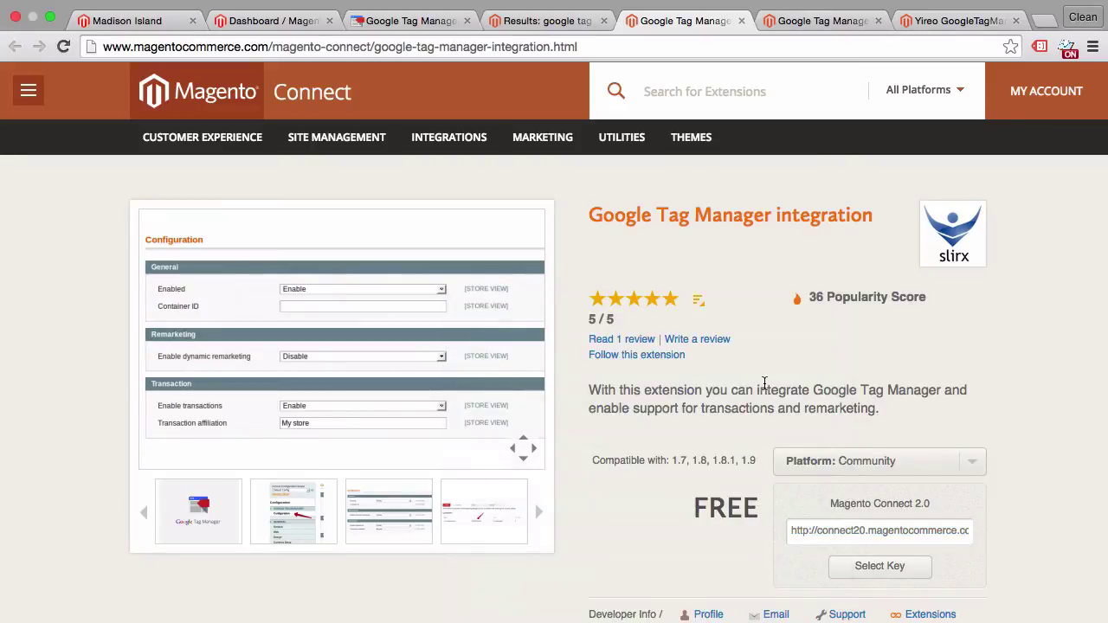
Step: Go to the Magento admin dashboard and open Magento Connect Manager
click(260, 21)
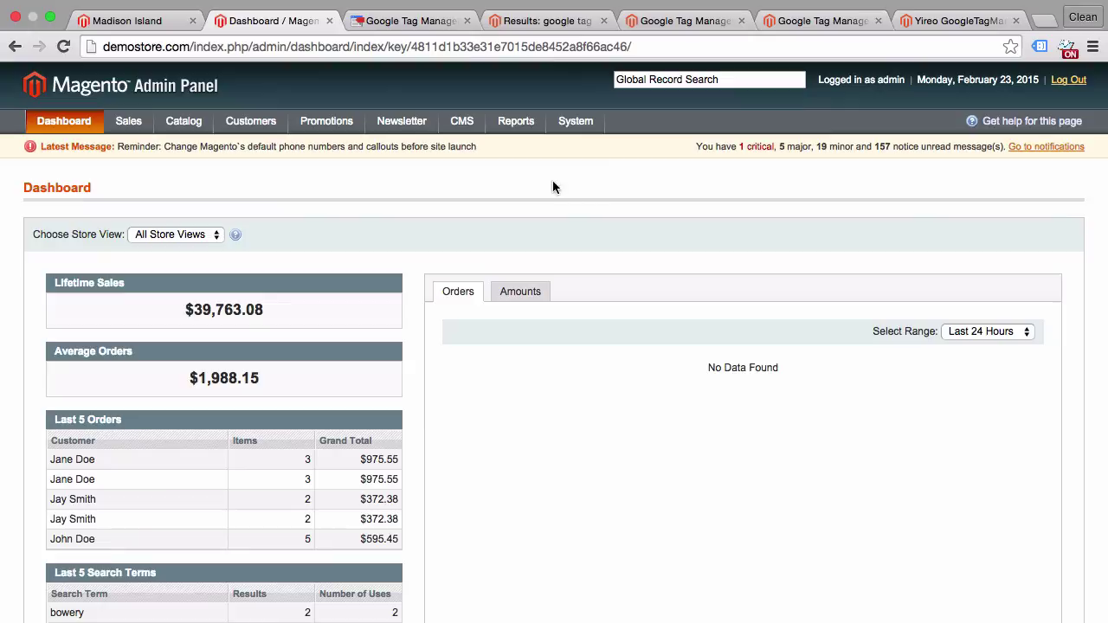
mouse_move(575, 128)
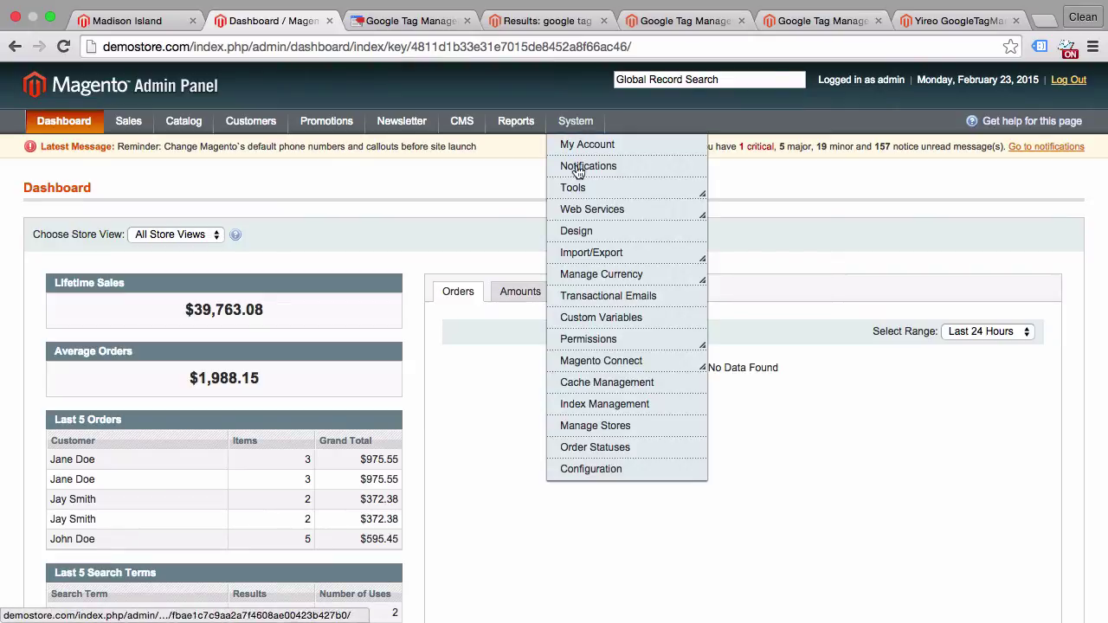
mouse_move(616, 365)
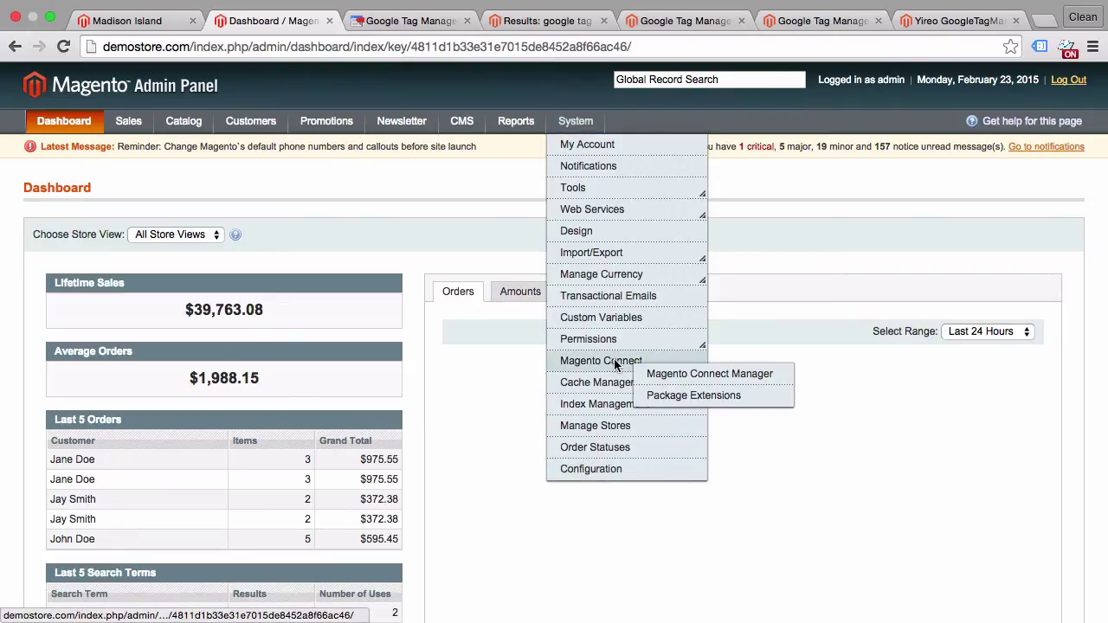
click(649, 376)
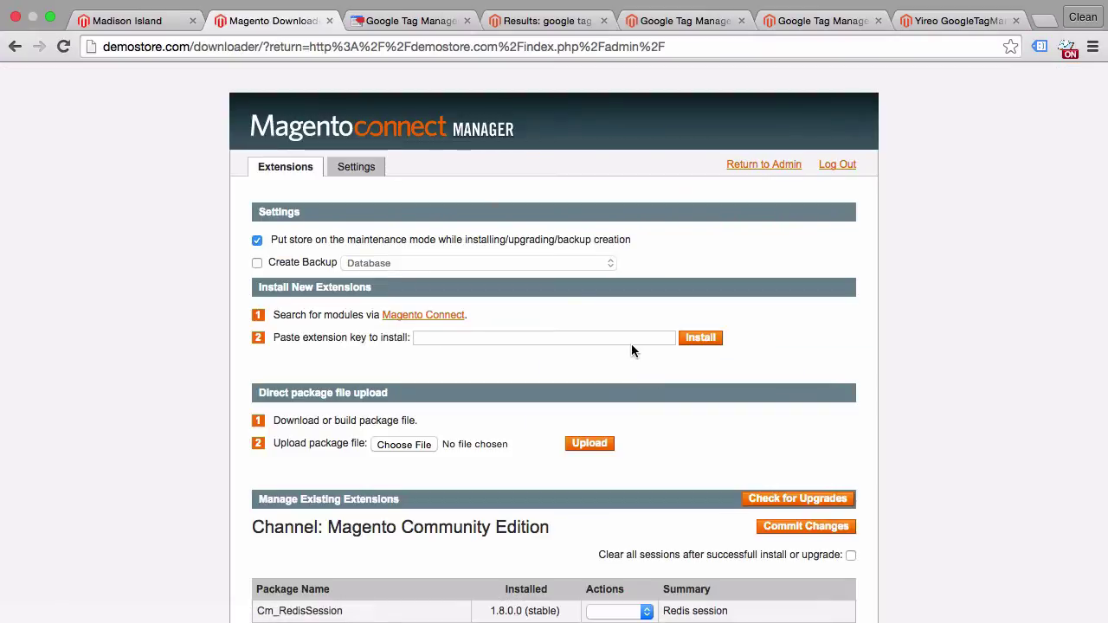
Step: Paste the extension key and install Google_Tag_Manager_integration 0.1.0, then refresh
click(630, 340)
right_click(630, 339)
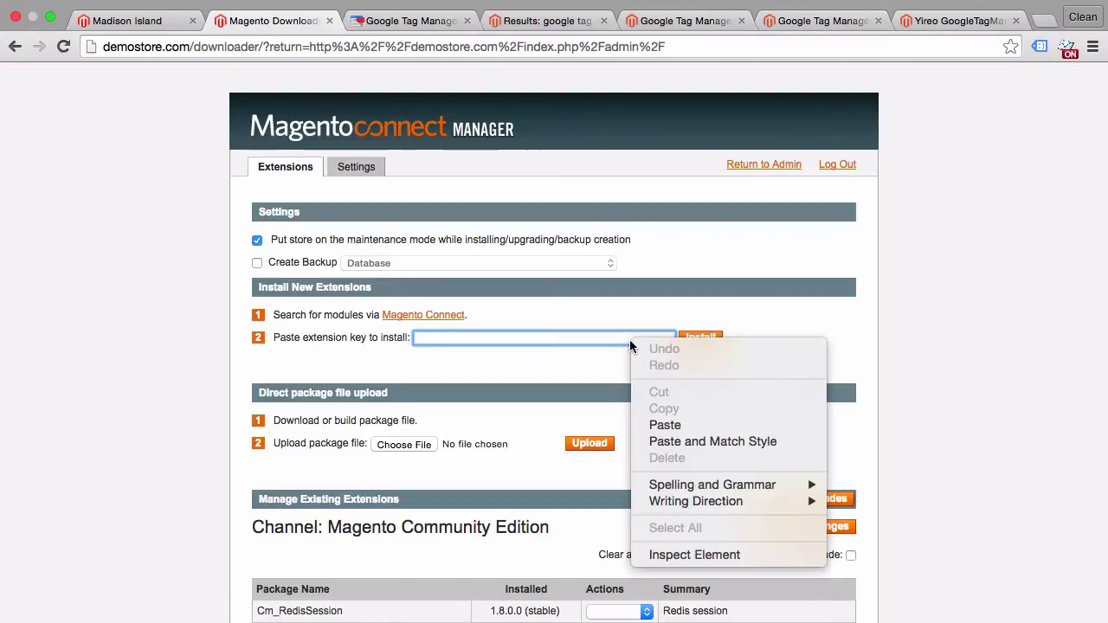
click(664, 425)
click(701, 338)
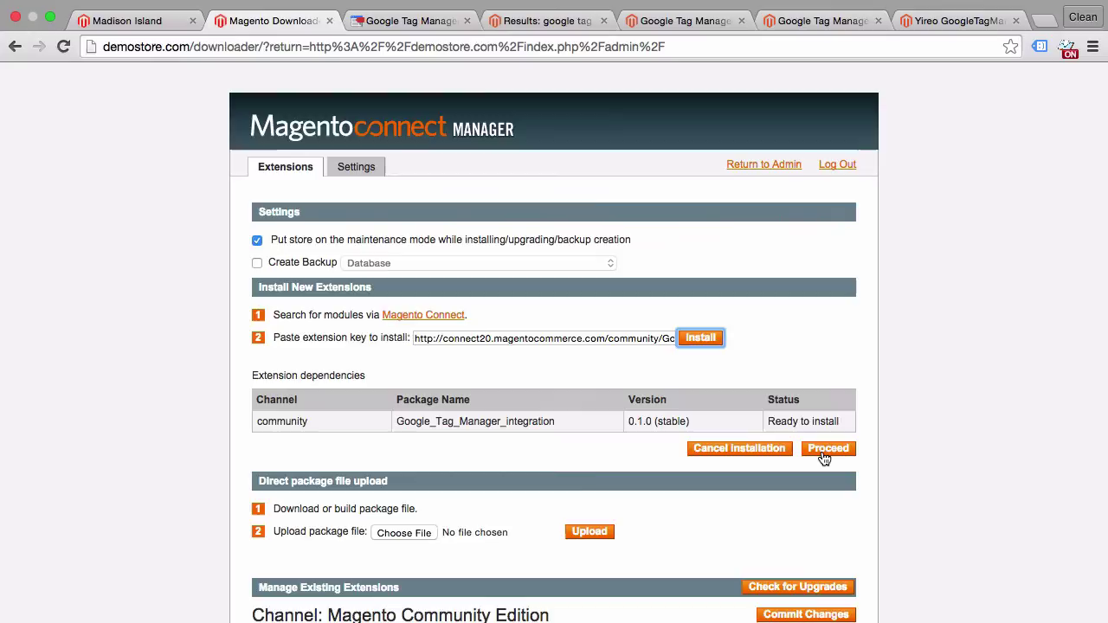
click(824, 452)
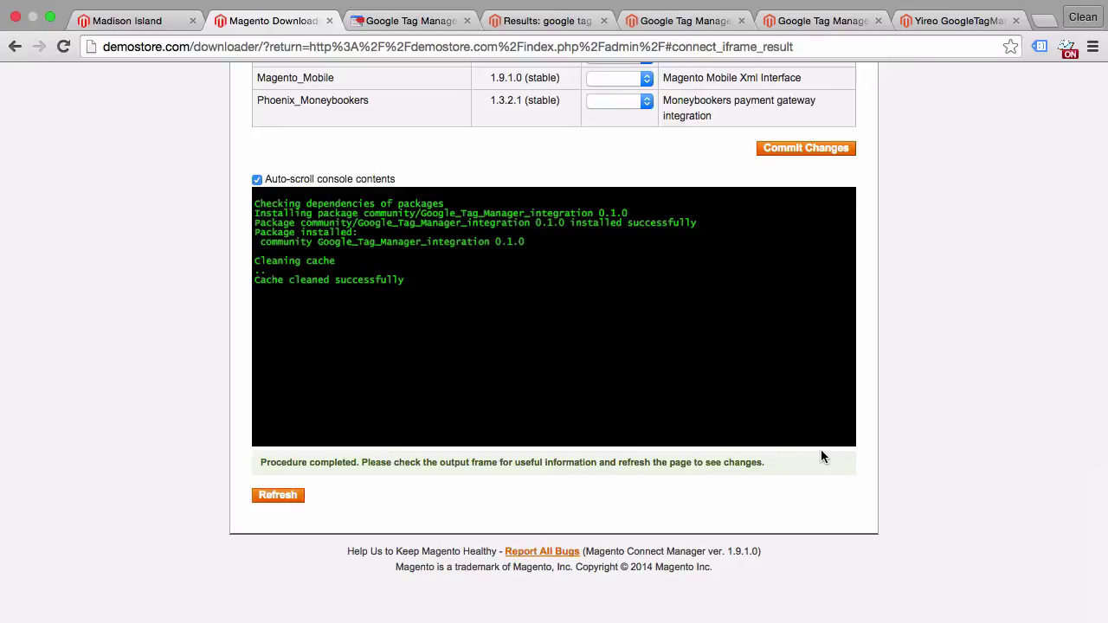
click(303, 494)
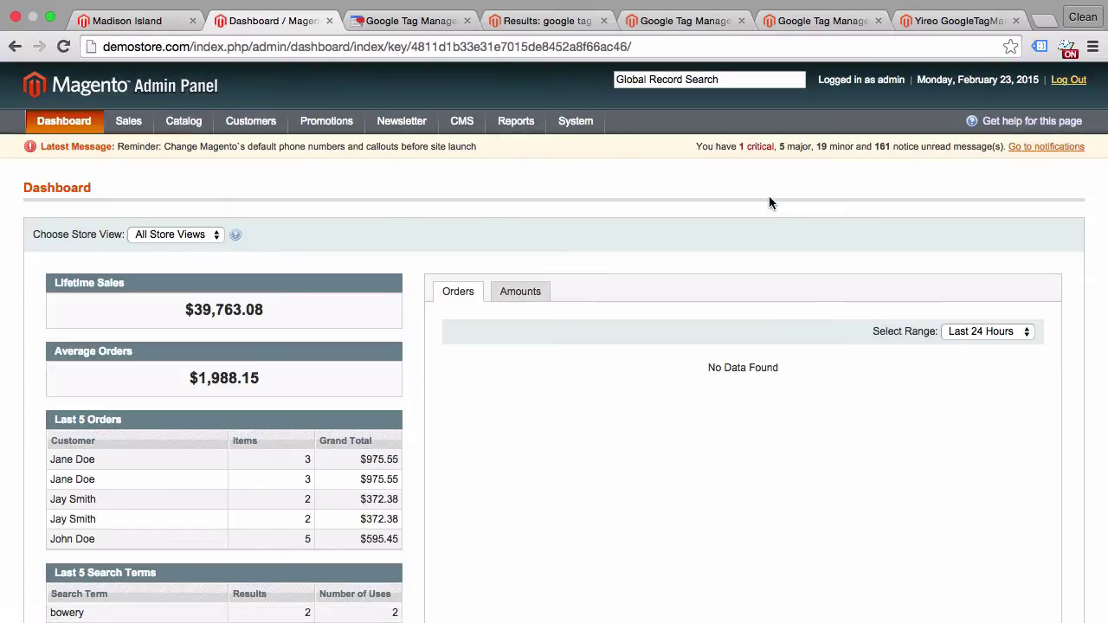
Step: Open the Google Tag Manager section of the store configuration
mouse_move(591, 124)
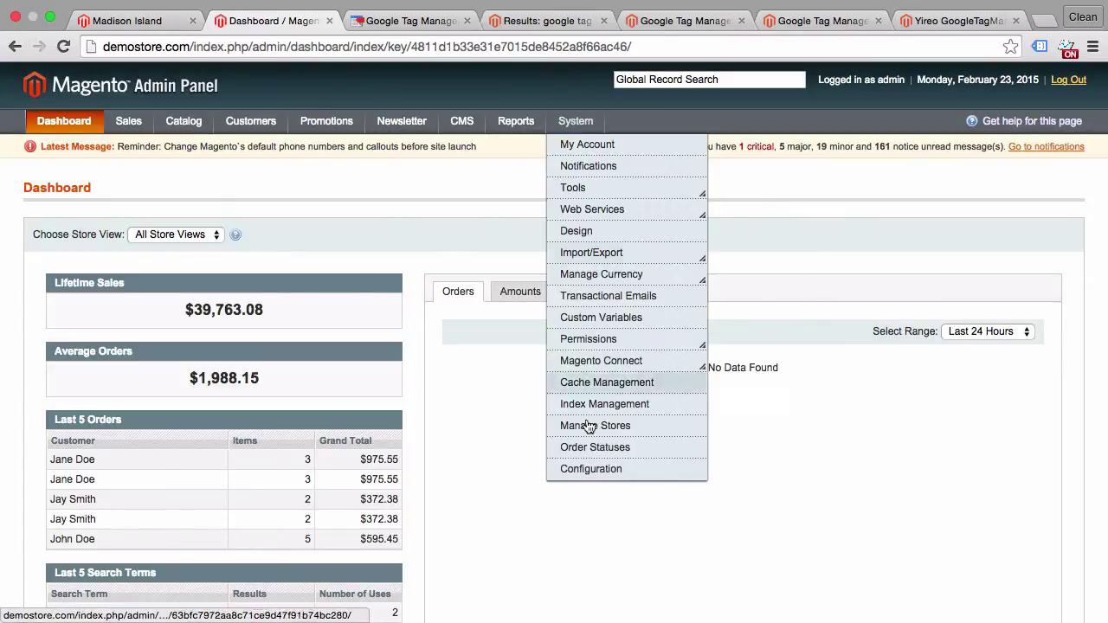
click(586, 473)
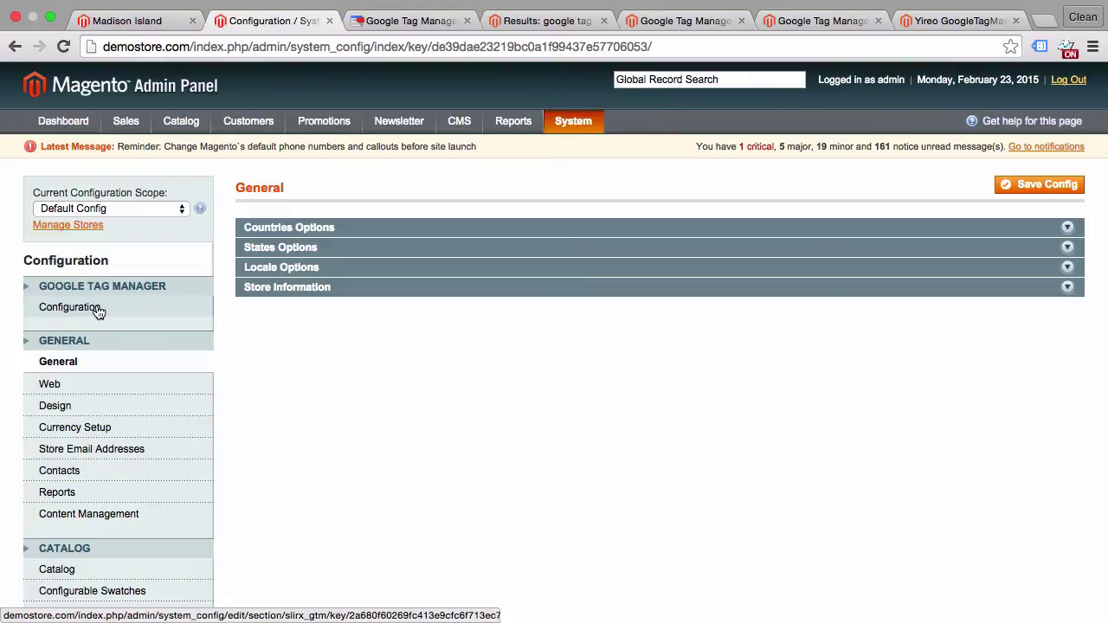
click(70, 307)
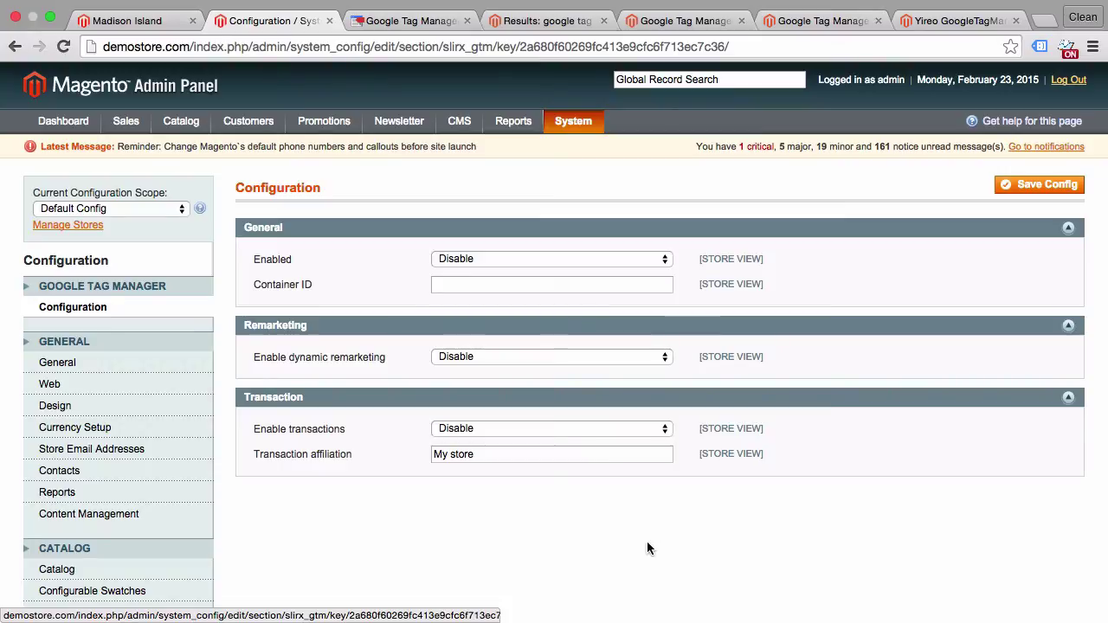
Step: Set Google Tag Manager to Enable and bring up the demoshop.com container overview
click(527, 260)
click(530, 244)
click(463, 290)
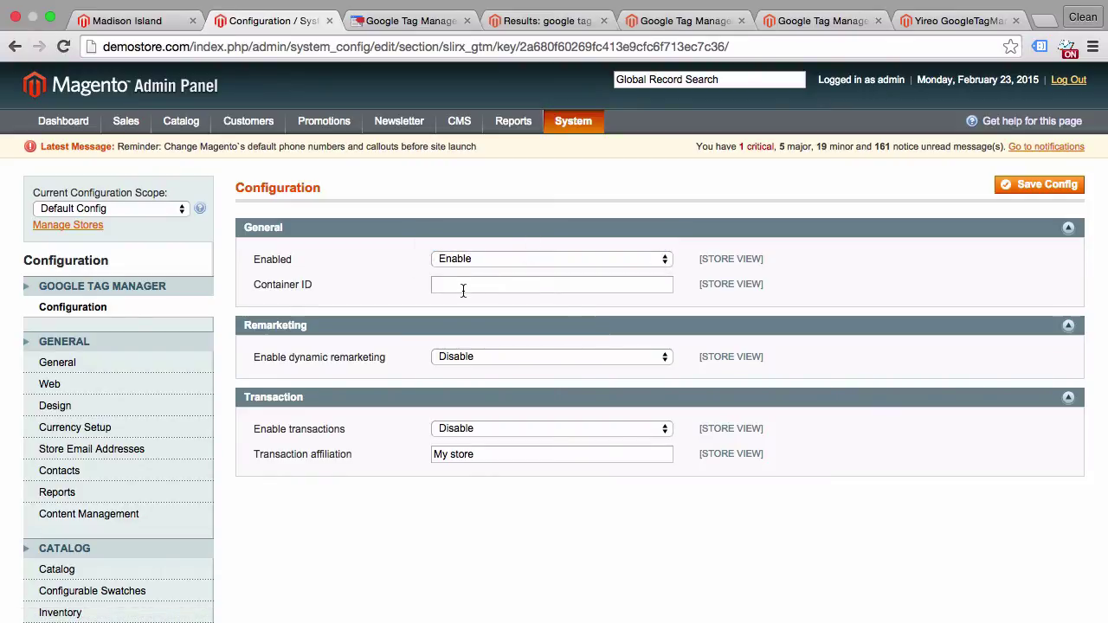
click(405, 31)
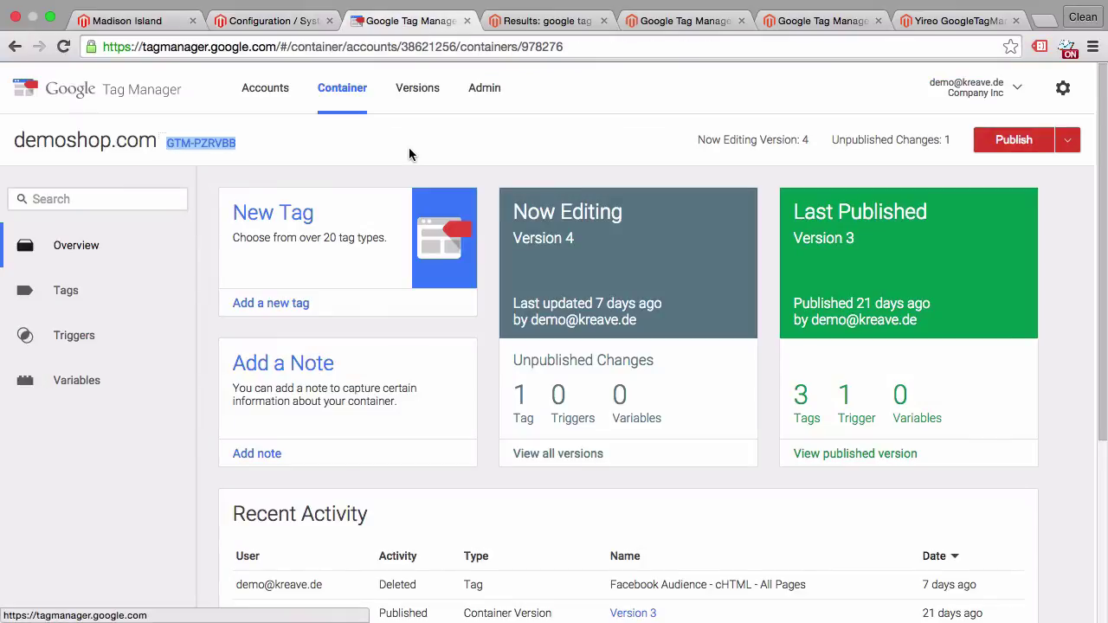
Step: Copy the demoshop.com container ID and return to the Magento configuration page
drag(242, 145, 172, 153)
right_click(178, 145)
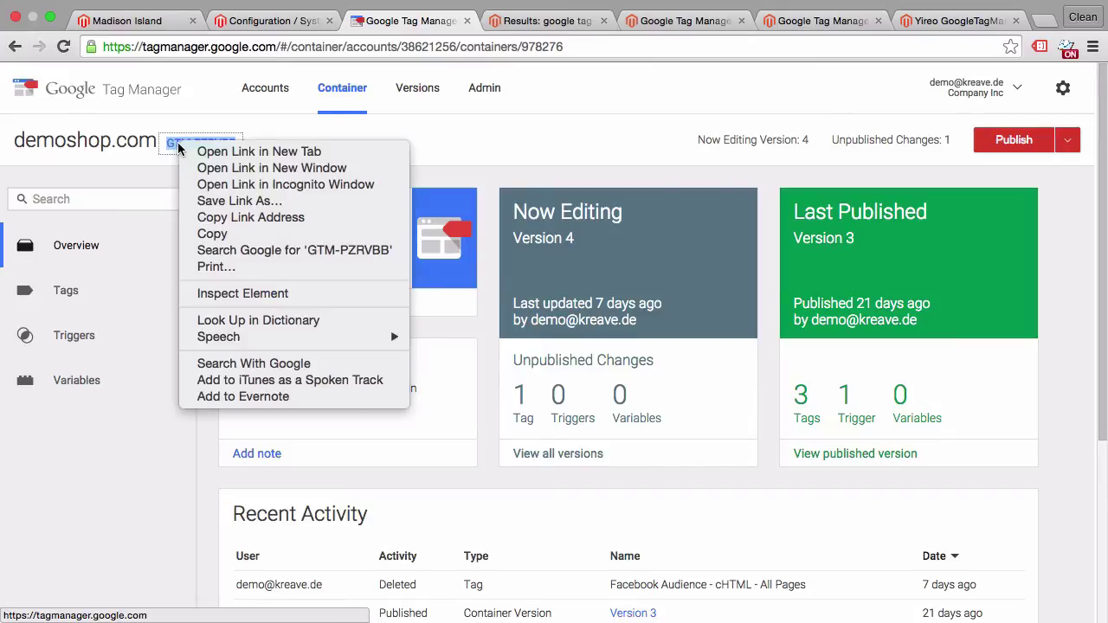
click(216, 234)
click(273, 20)
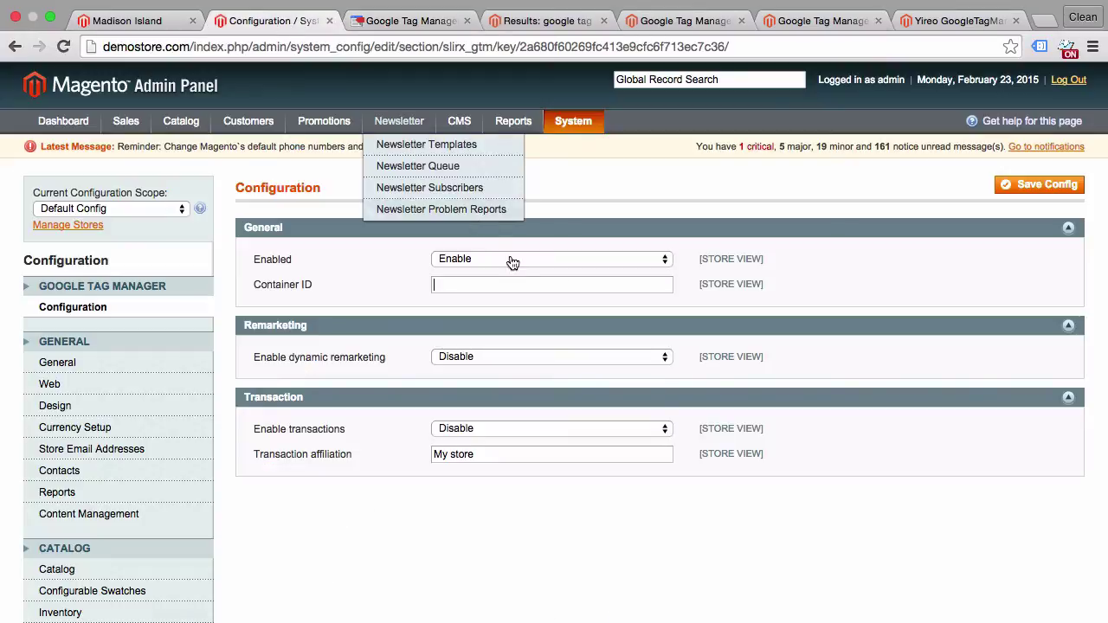
Step: Paste the container ID into the Container ID field and save the configuration
right_click(511, 281)
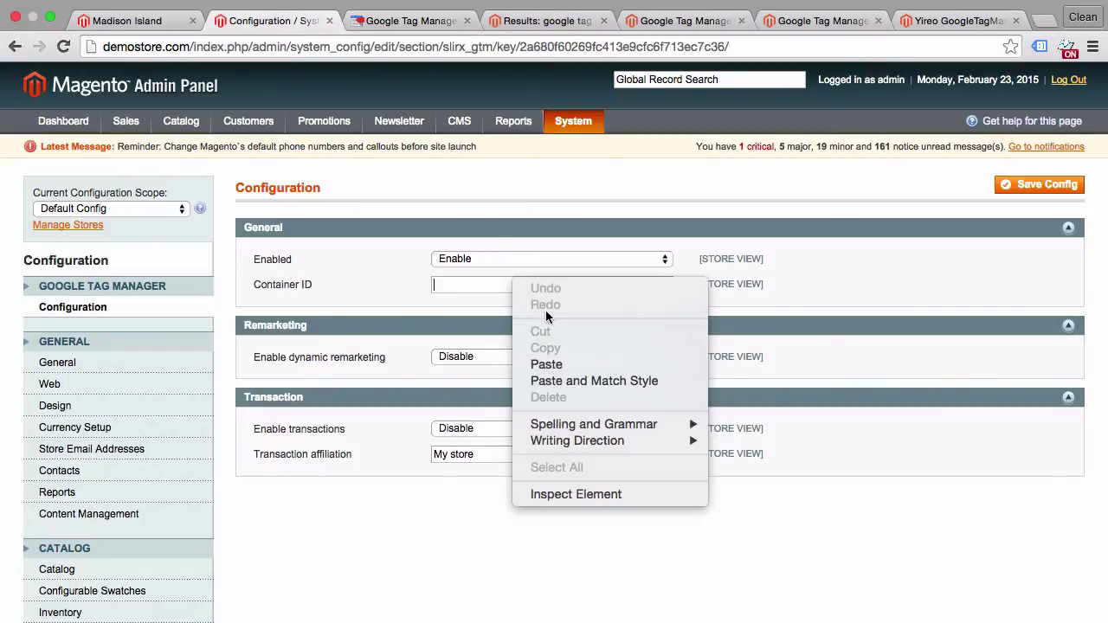
click(552, 366)
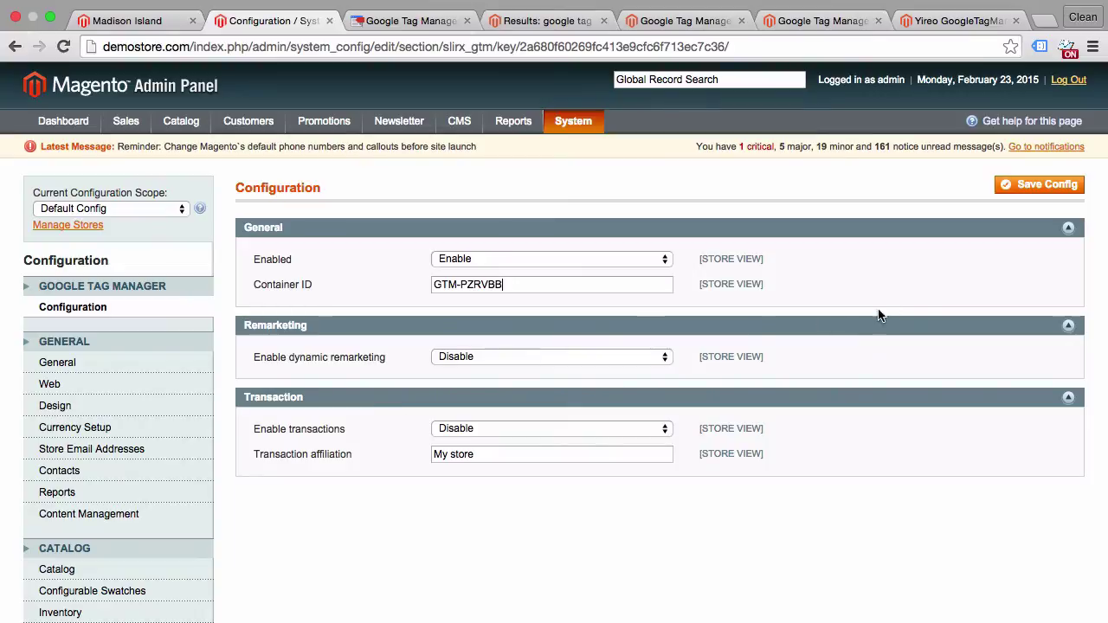
click(1018, 194)
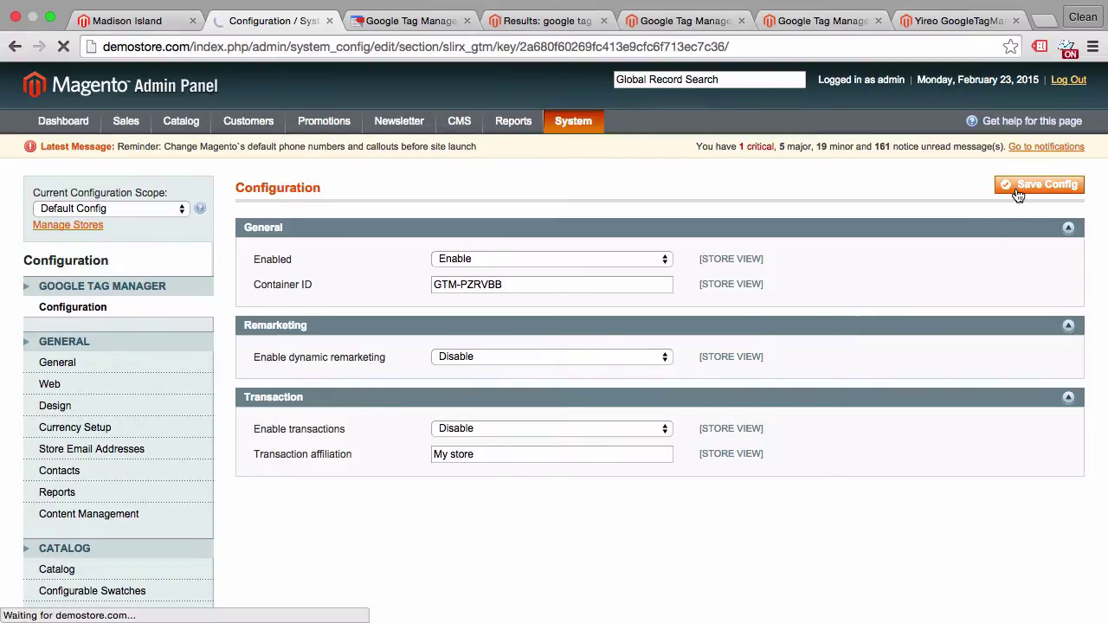
Step: Flush the Magento cache and the cache storage in Cache Management
mouse_move(582, 123)
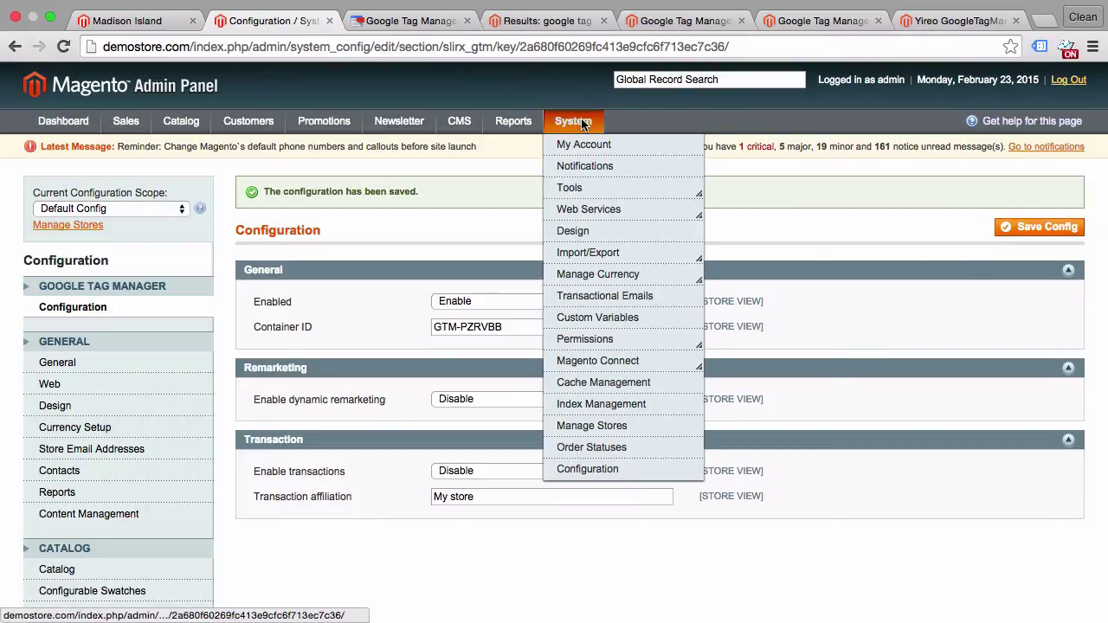
click(577, 392)
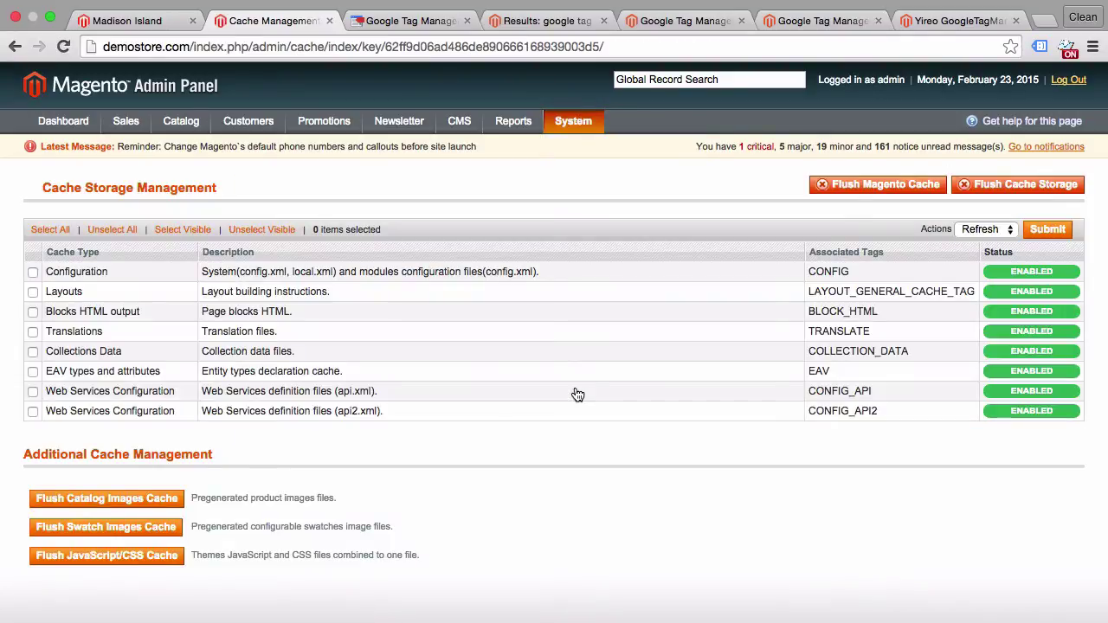
click(892, 192)
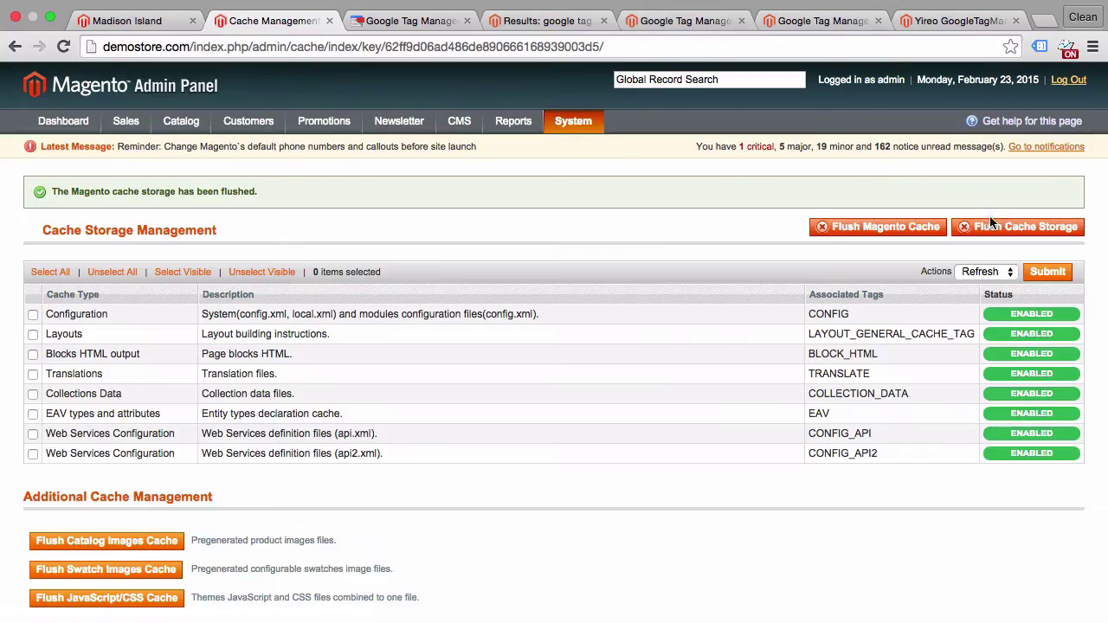
click(993, 223)
click(651, 212)
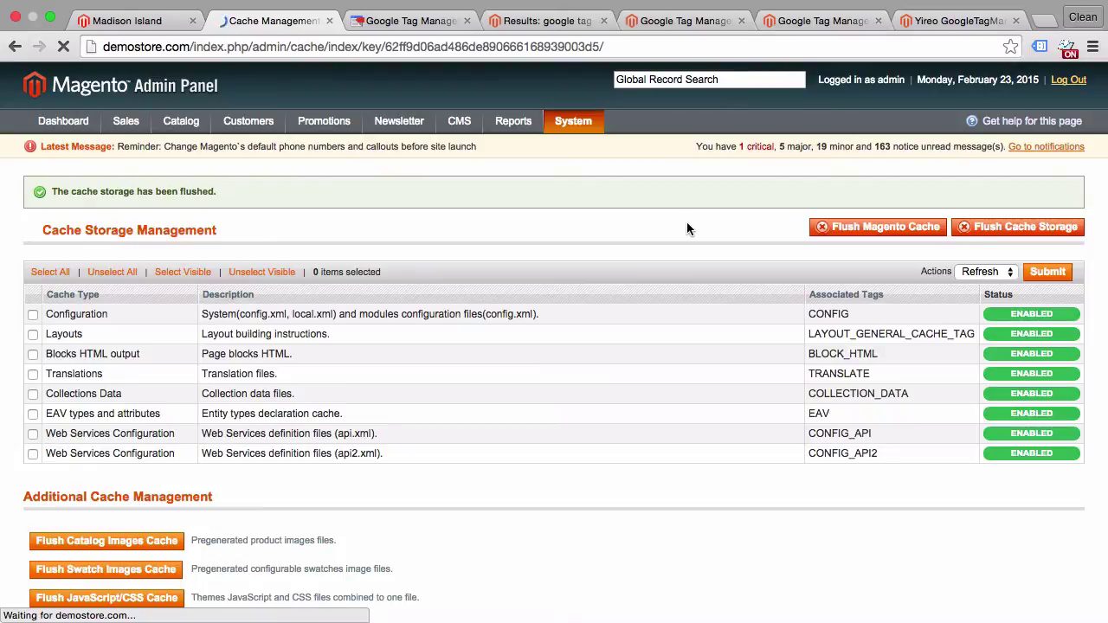
Step: Reload the storefront homepage and confirm Tag Assistant detects the Google Tag Manager container
click(170, 31)
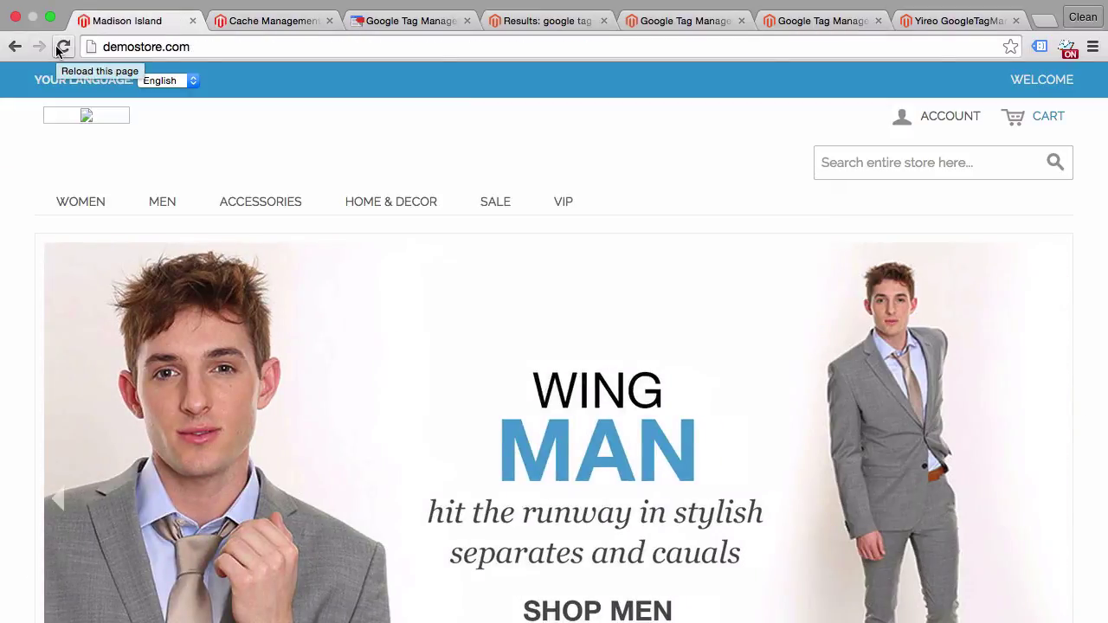
click(62, 48)
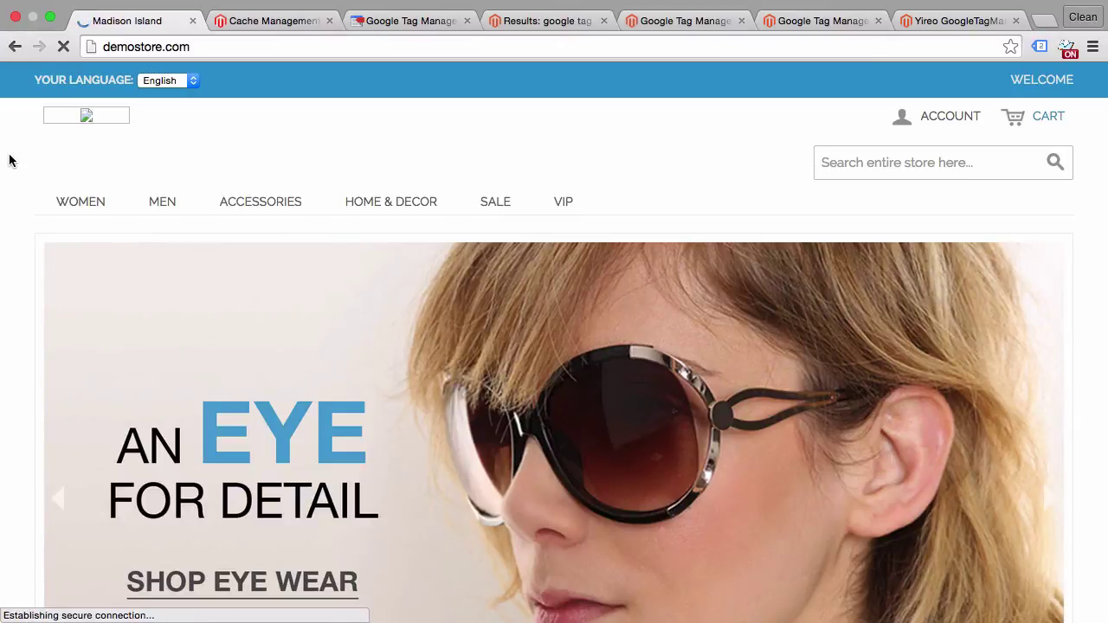
click(1039, 52)
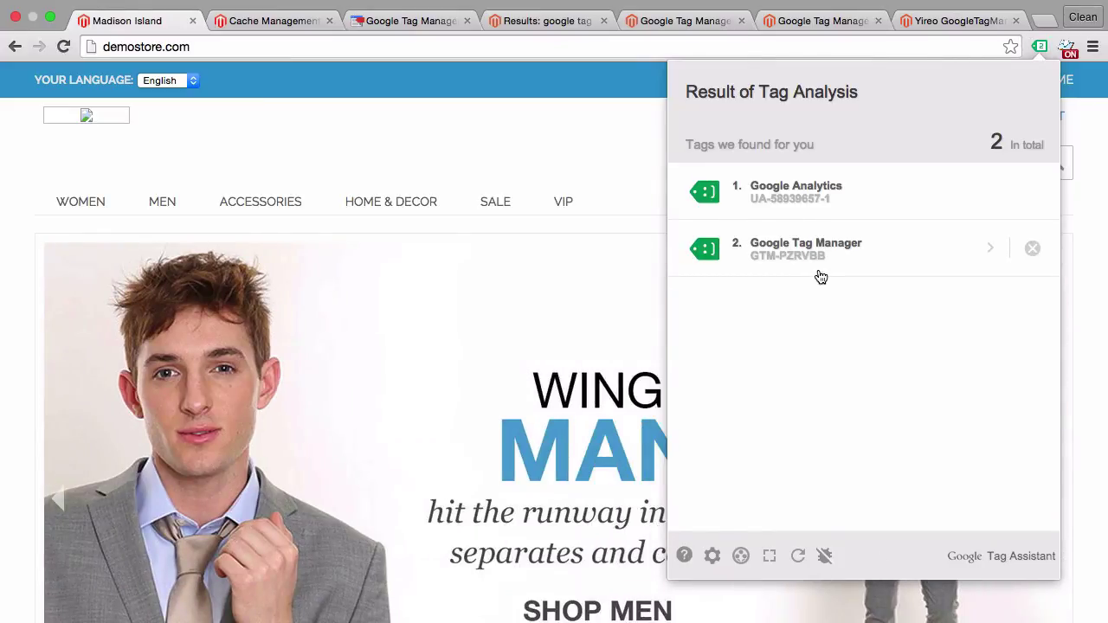
click(563, 152)
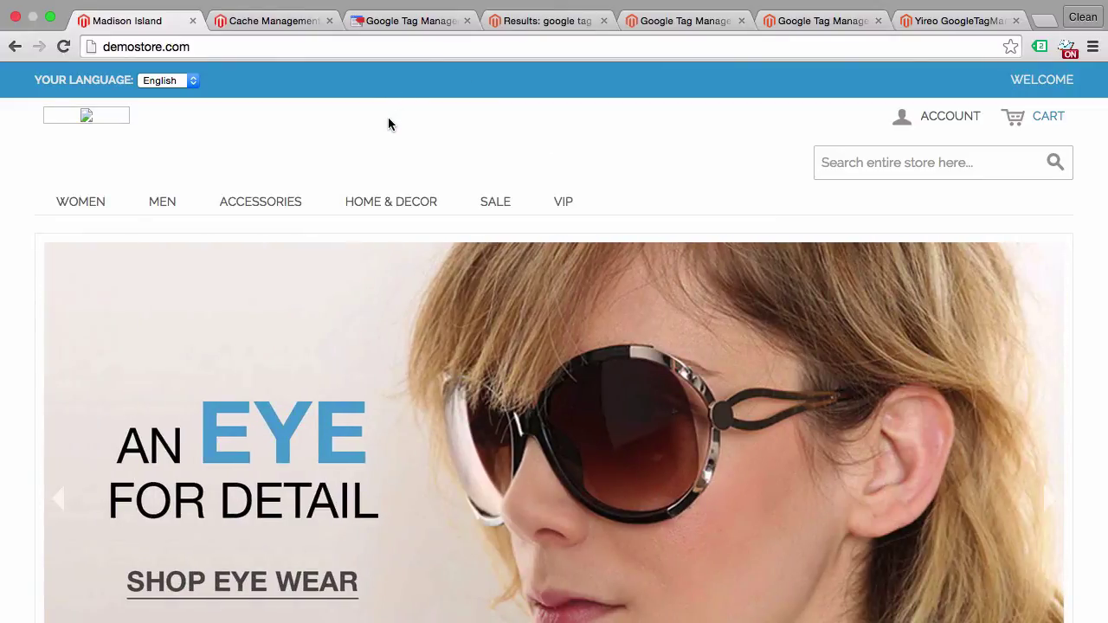
right_click(373, 128)
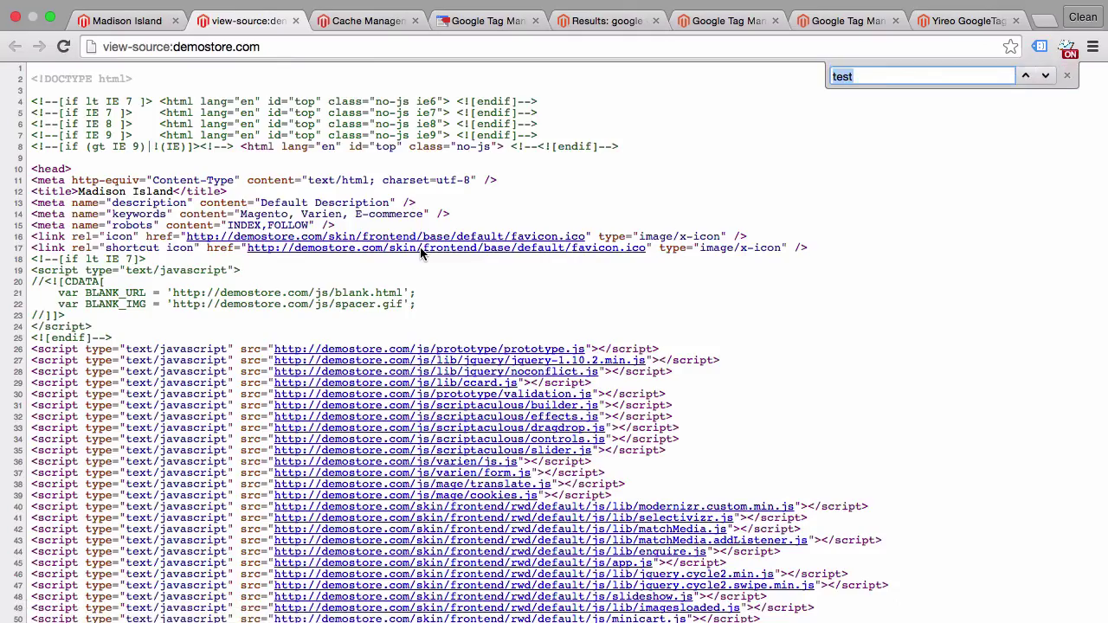
Step: Search the page source for 'tagman' and select the Google Tag Manager snippet
text(tagman)
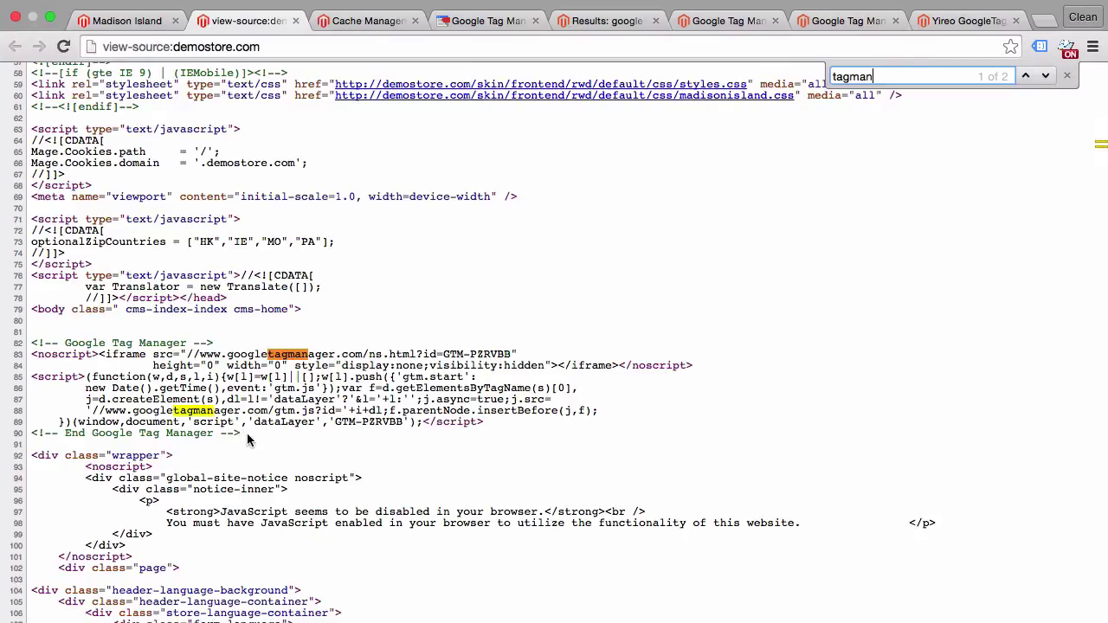
drag(246, 433, 17, 343)
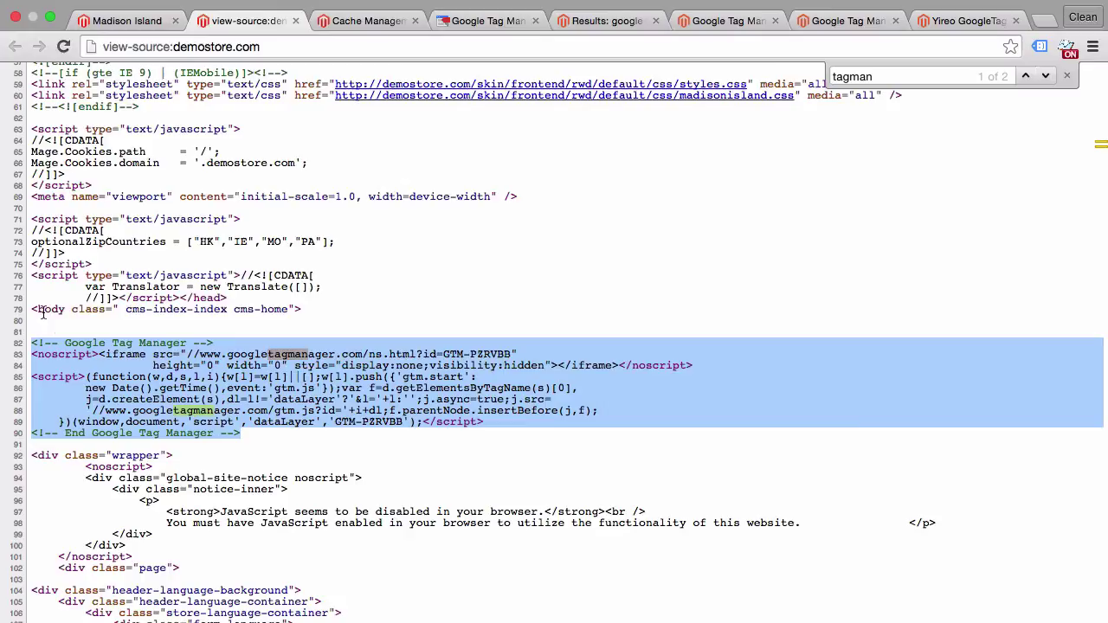
click(114, 326)
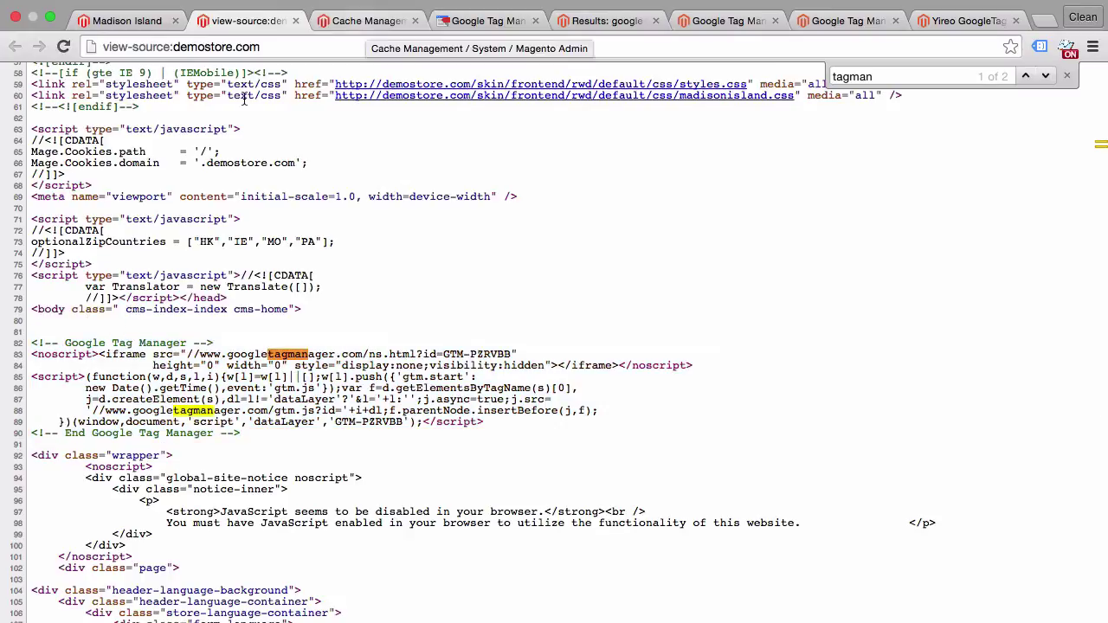
Step: Reopen the Google Tag Manager configuration showing Enable and container ID GTM-PZRVBB
click(360, 26)
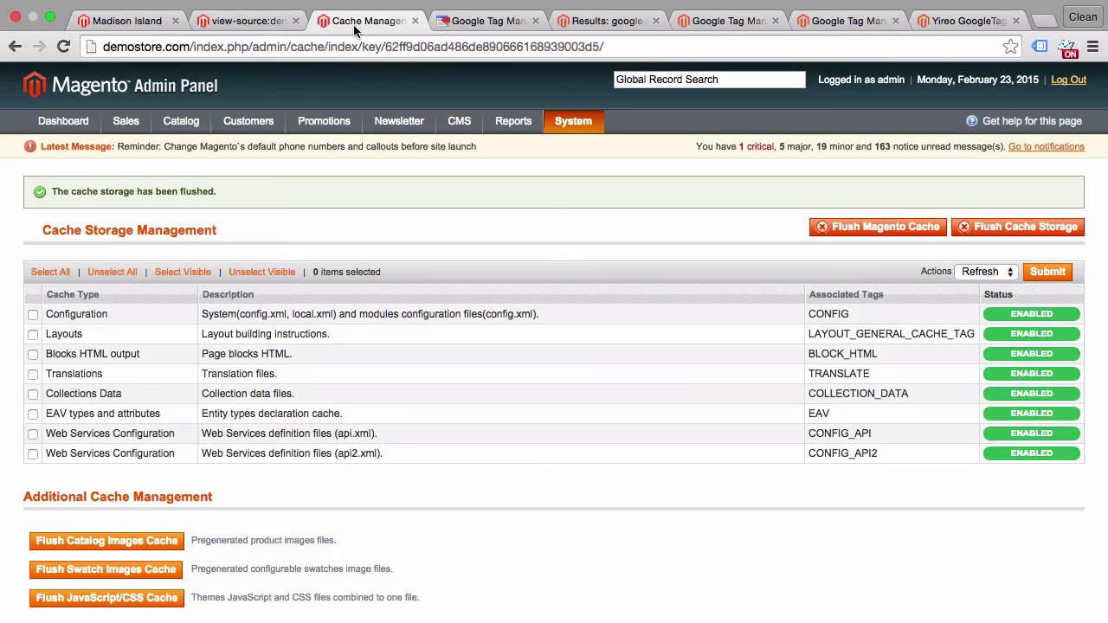
mouse_move(560, 129)
click(571, 469)
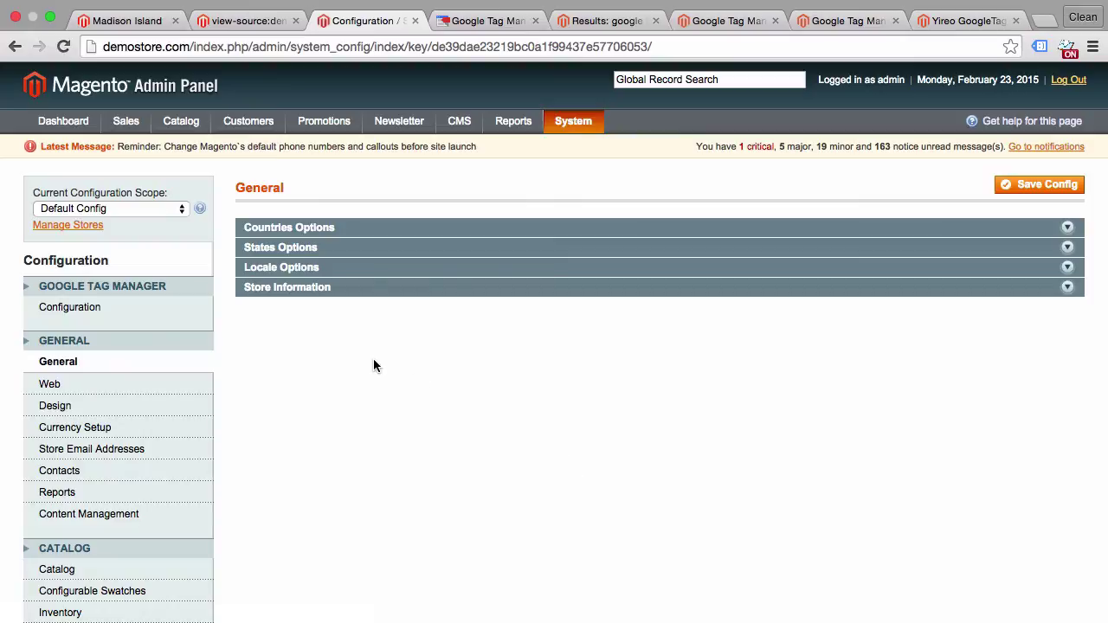
click(66, 308)
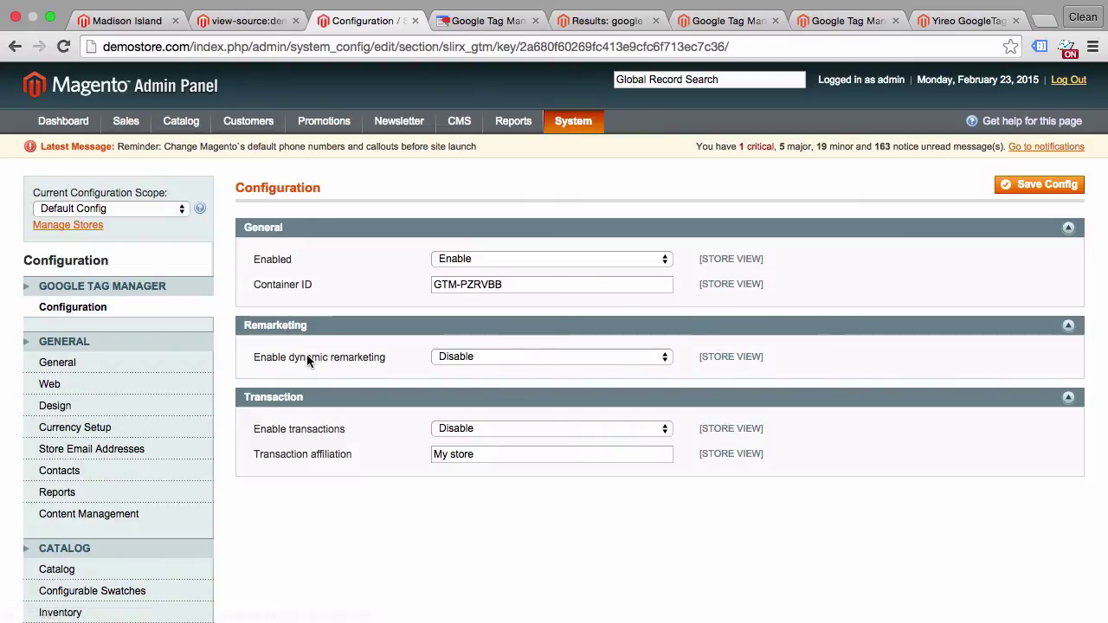